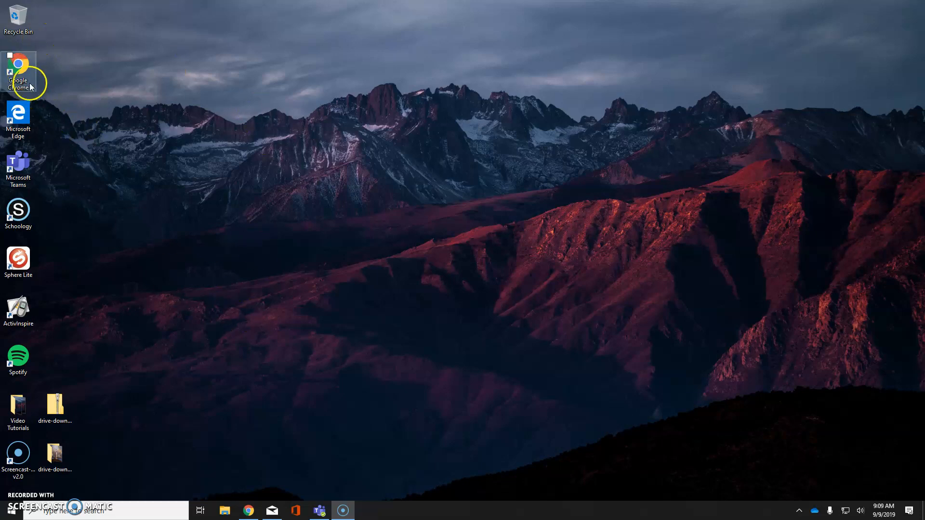
Switch to Google Drive in Chrome and look through the folders and loose files in My Drive
left_click(241, 503)
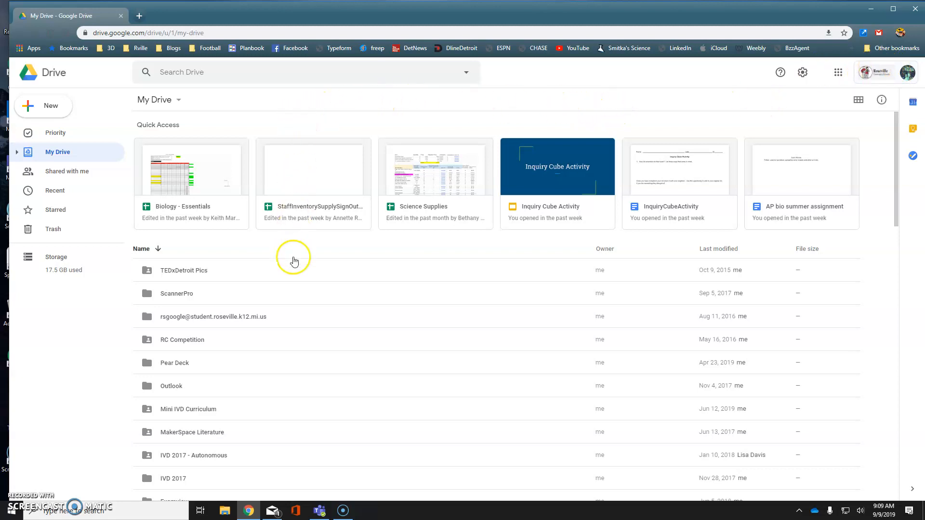
scroll(249, 339, "down", 2)
scroll(251, 340, "down", 7)
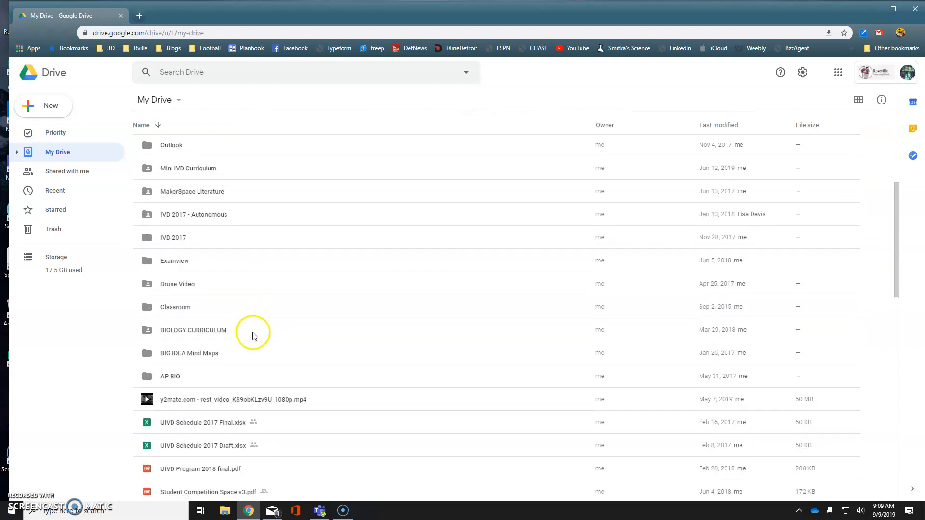
scroll(254, 335, "down", 12)
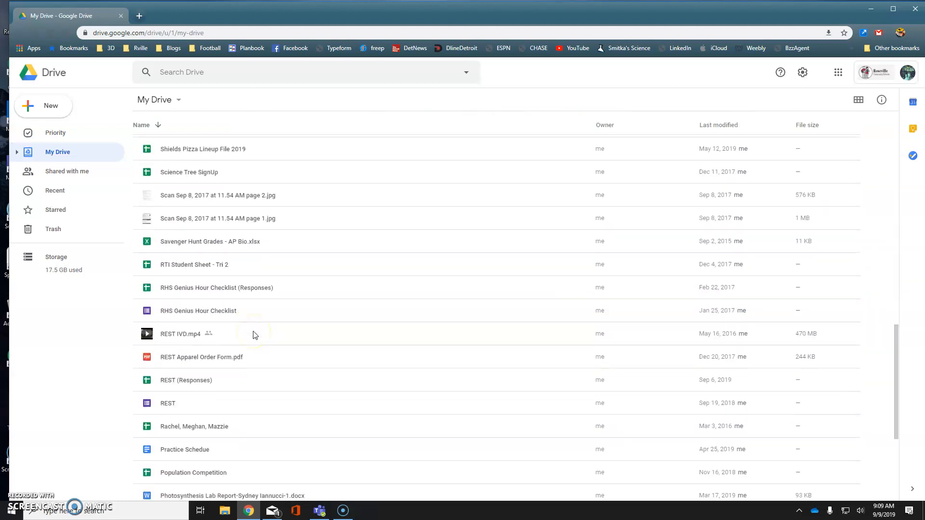
scroll(254, 330, "down", 1)
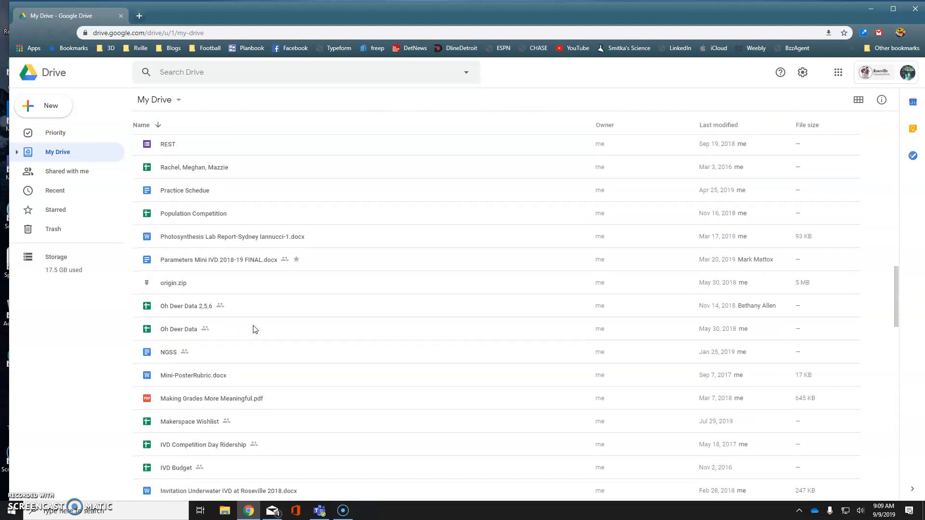
scroll(257, 312, "up", 4)
scroll(258, 312, "up", 9)
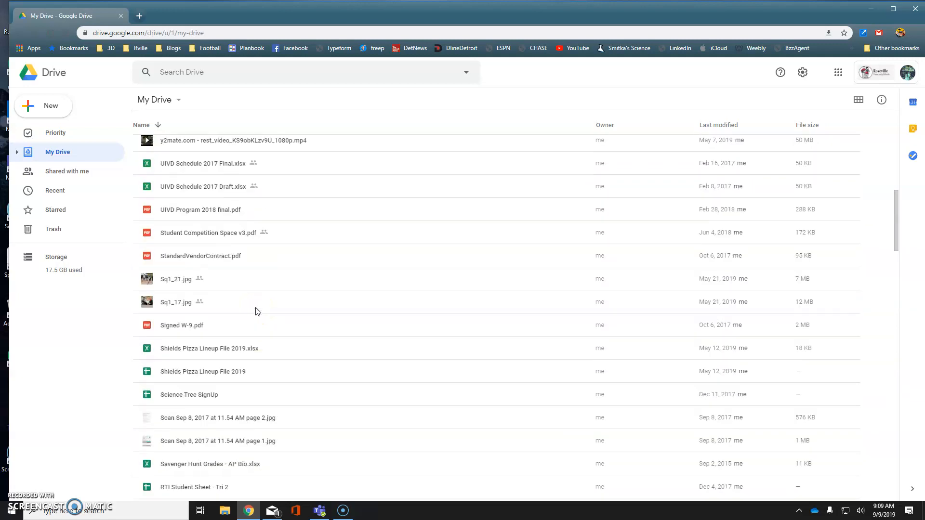
scroll(256, 312, "up", 3)
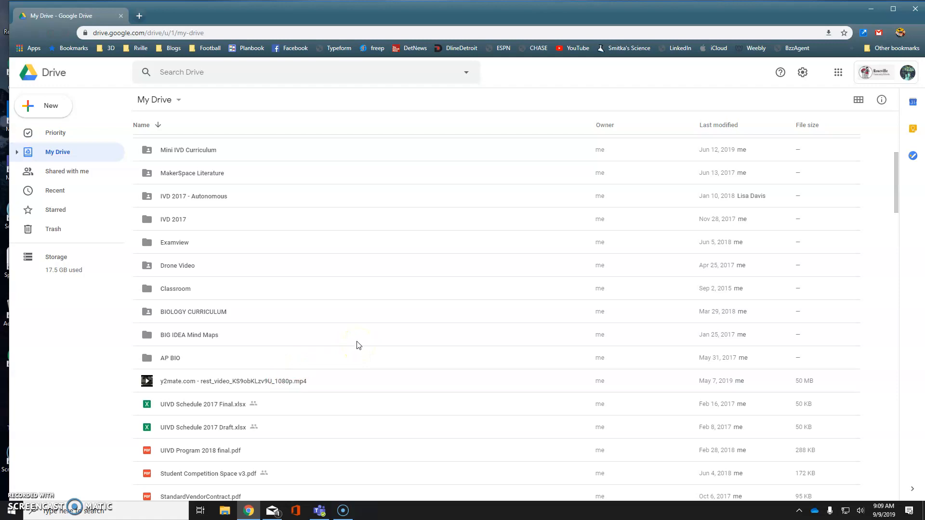
Select all loose files in My Drive from UIVD Schedule 2017 Final.xlsx through the "-Slides Lesson 1" presentation, leaving out the folders
scroll(357, 345, "down", 3)
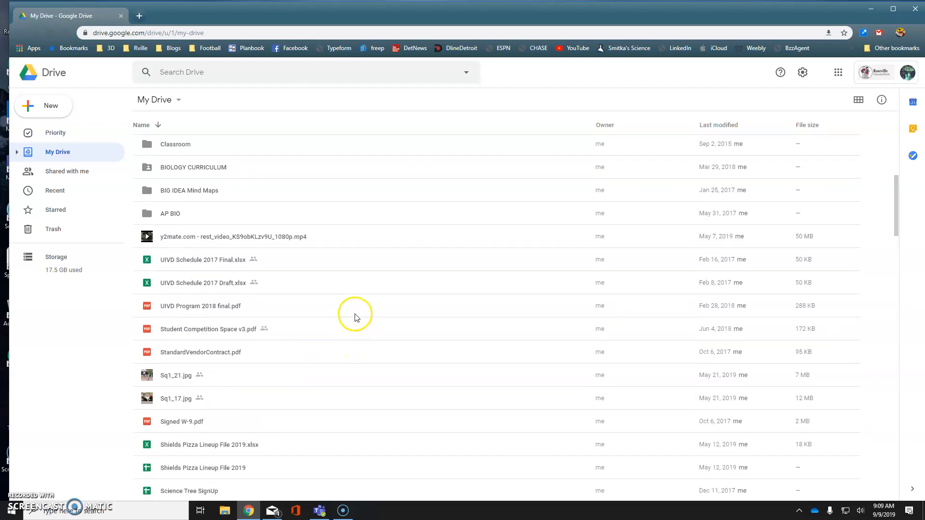
left_click(321, 267)
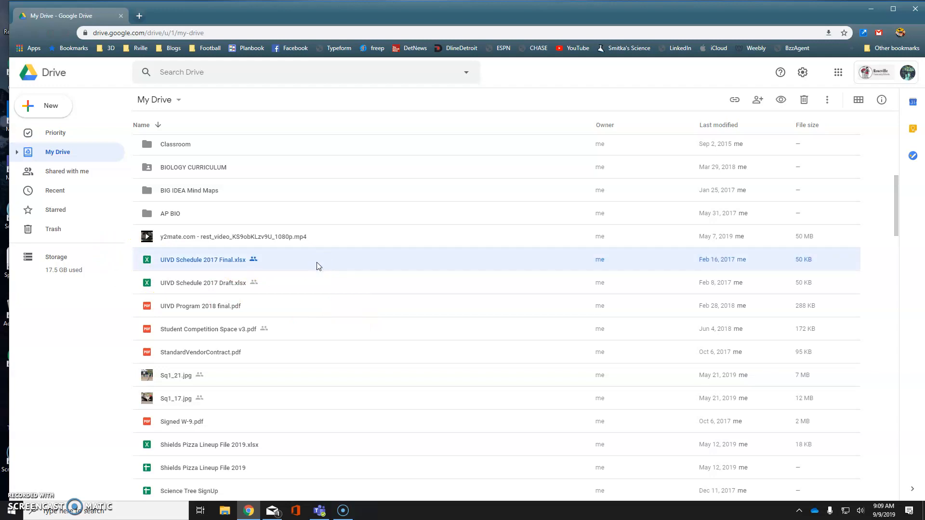
scroll(316, 266, "down", 15)
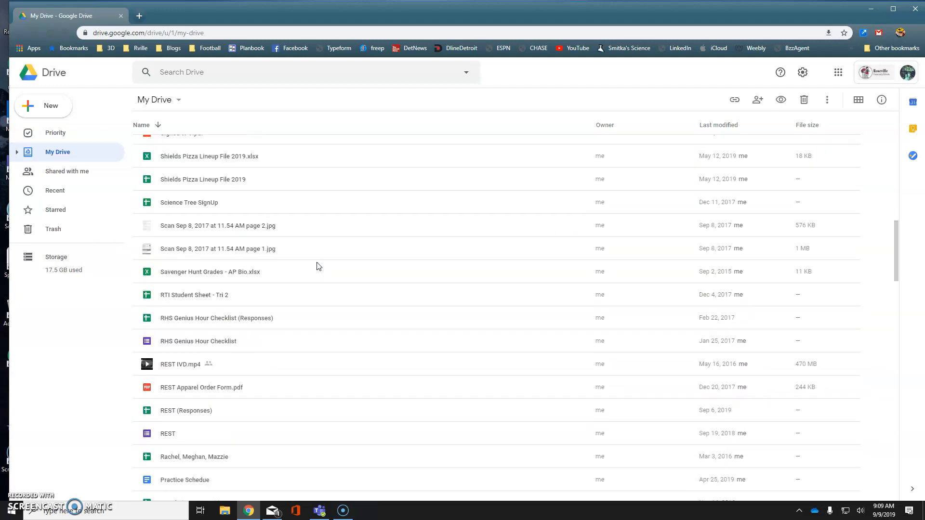
scroll(316, 265, "down", 20)
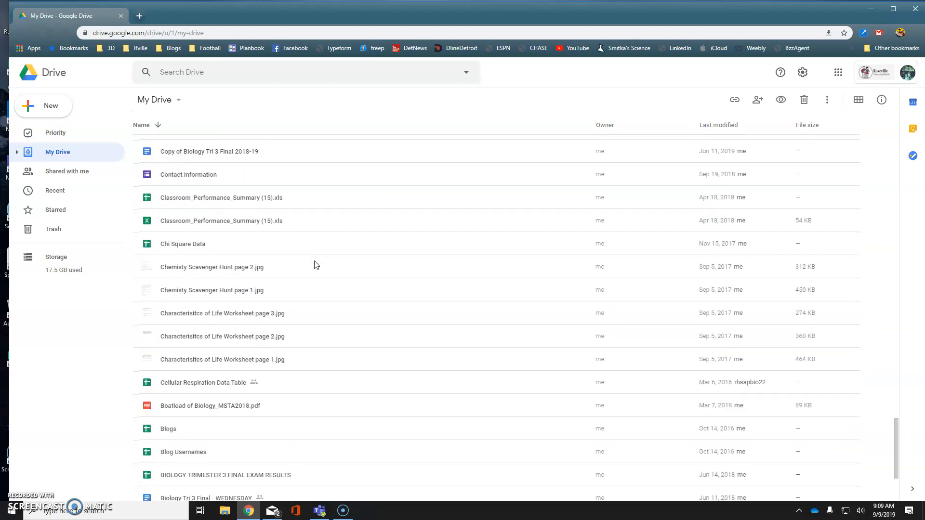
scroll(316, 265, "down", 7)
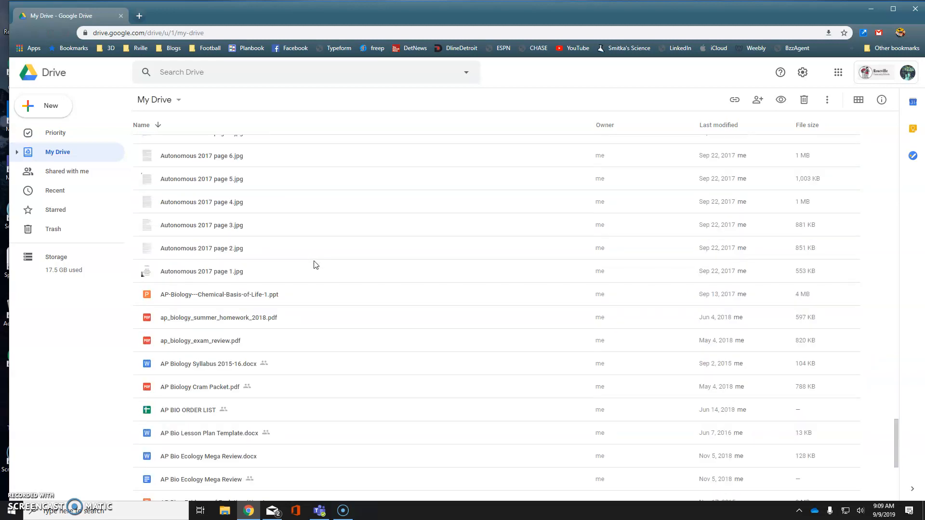
scroll(385, 363, "down", 6)
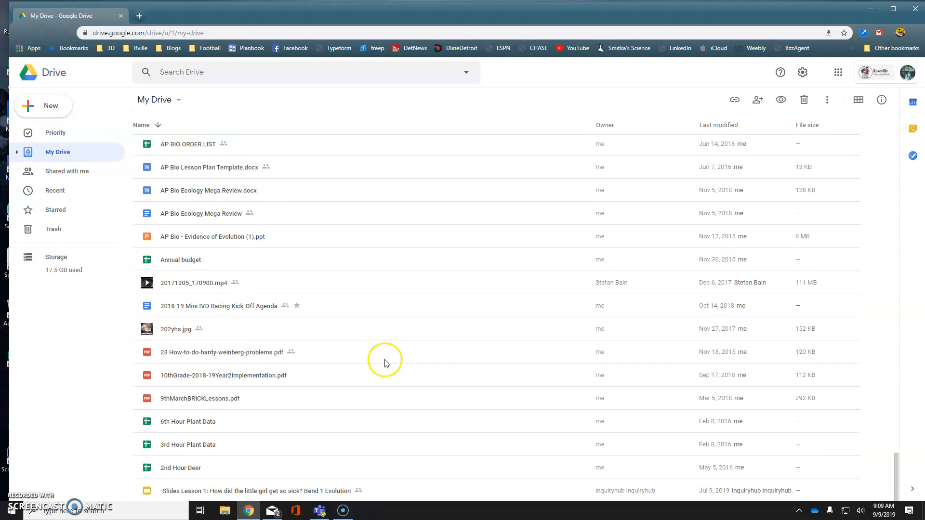
left_click(302, 491, "shift")
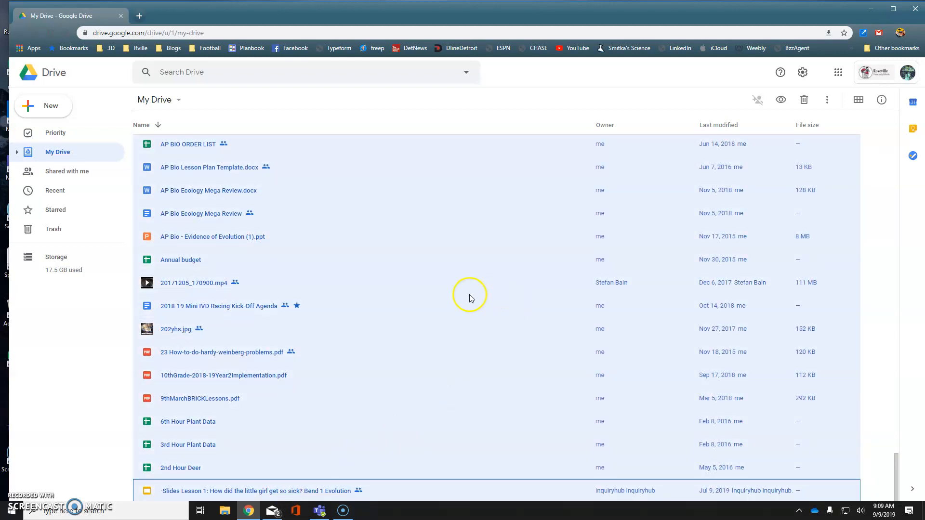
Download the selected Drive files as a zip archive
scroll(471, 289, "up", 2)
scroll(471, 289, "up", 20)
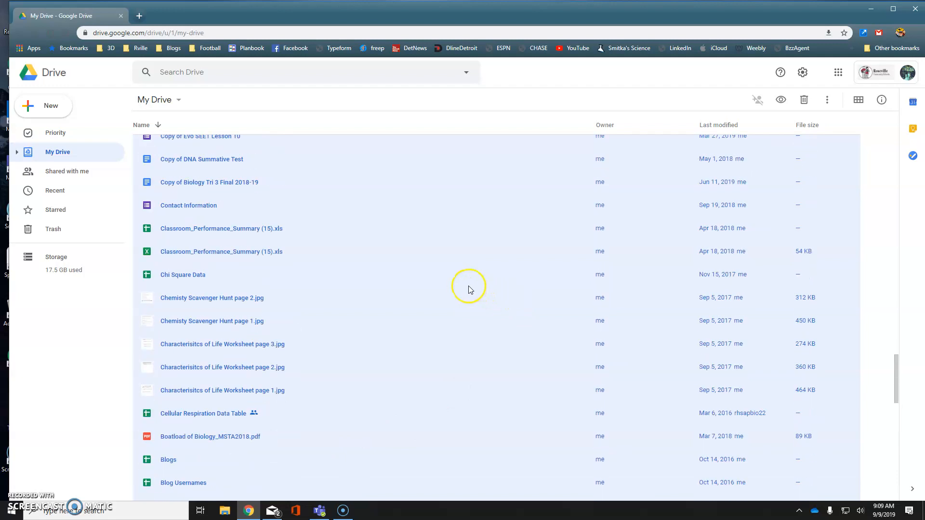
scroll(466, 289, "up", 15)
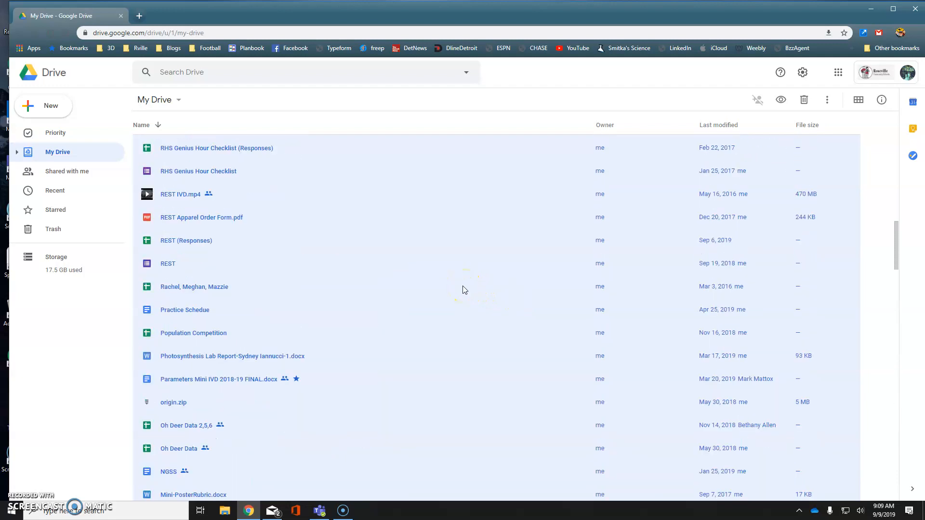
right_click(365, 277)
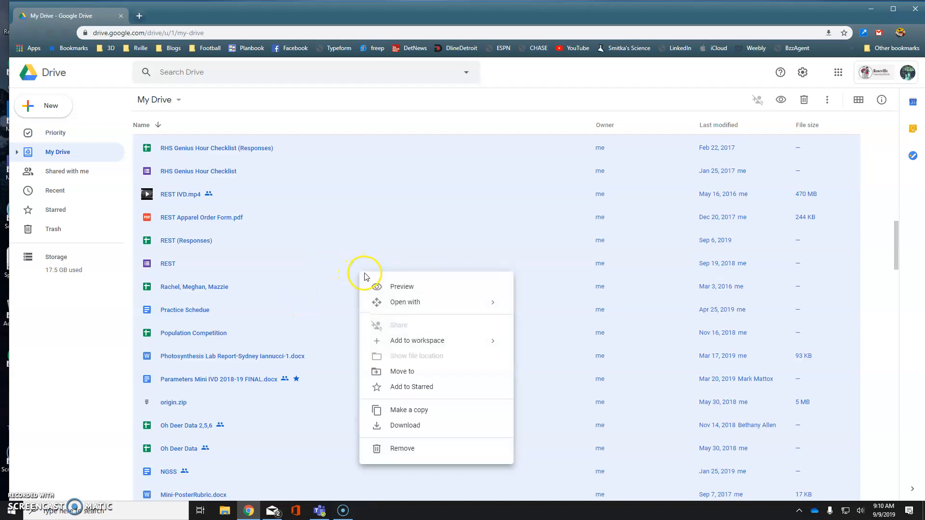
left_click(401, 427)
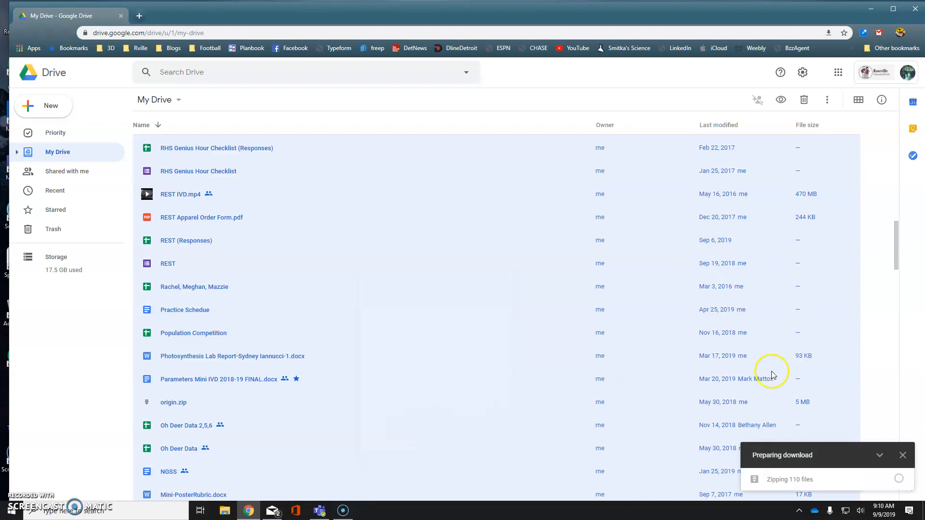
mouse_move(766, 475)
left_click(829, 483)
left_click(24, 497)
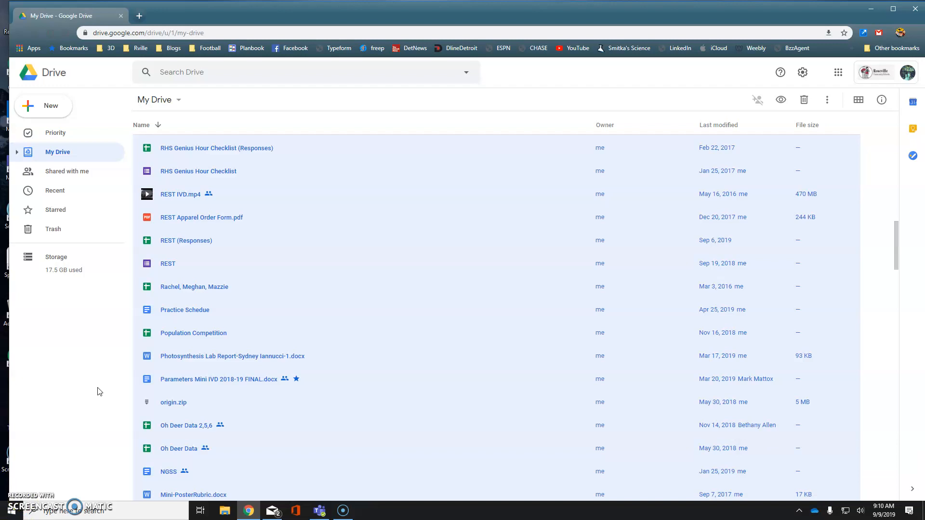
left_click(84, 397)
left_click(89, 396)
Move drive-download-20190909T125100Z-001 from the Downloads folder to the desktop in File Explorer, and close the folder window
left_click(225, 513)
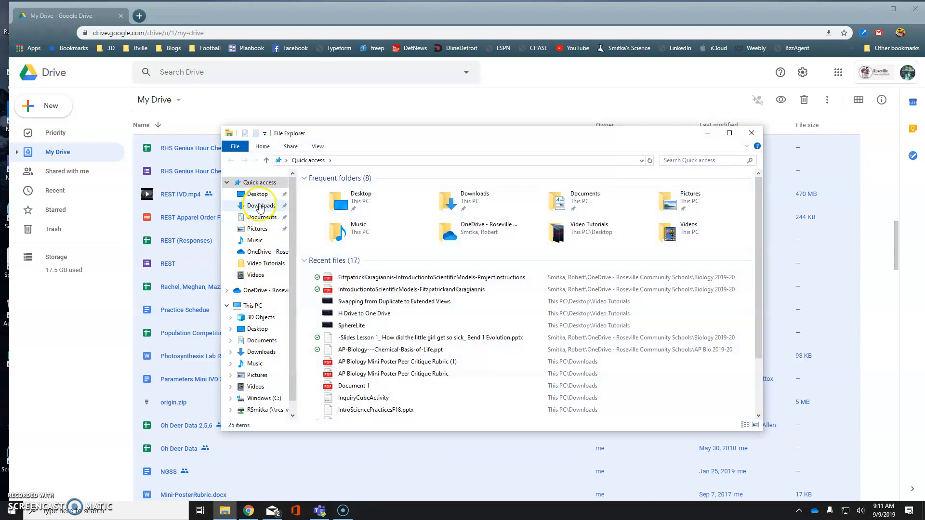
left_click(261, 206)
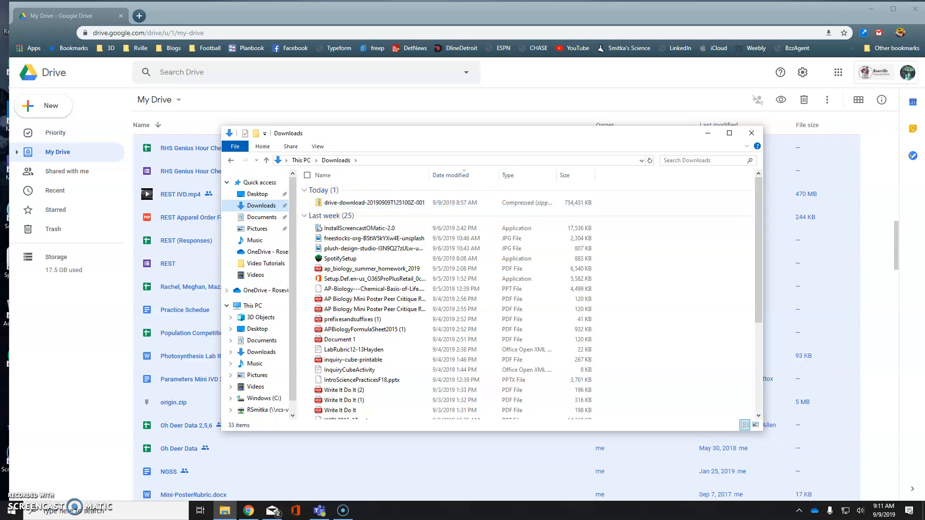
left_click(871, 11)
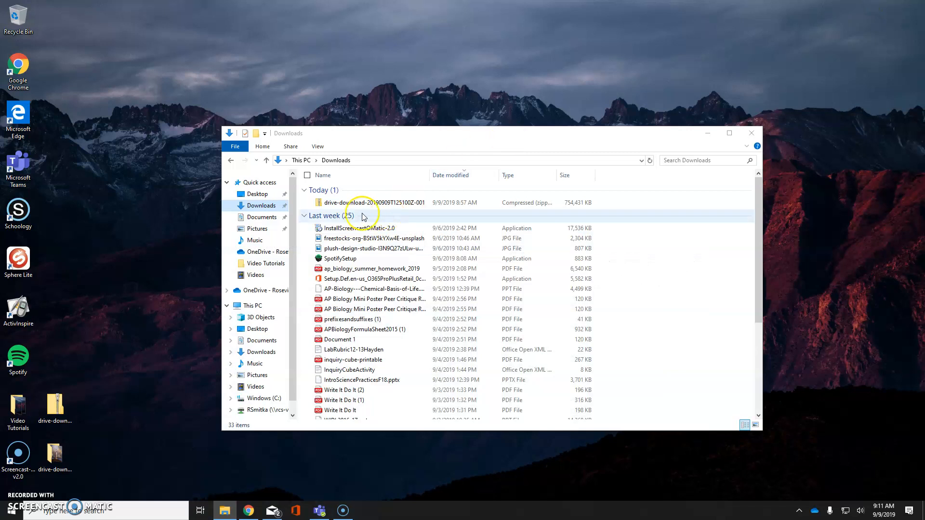
left_click_drag(318, 203, 71, 57)
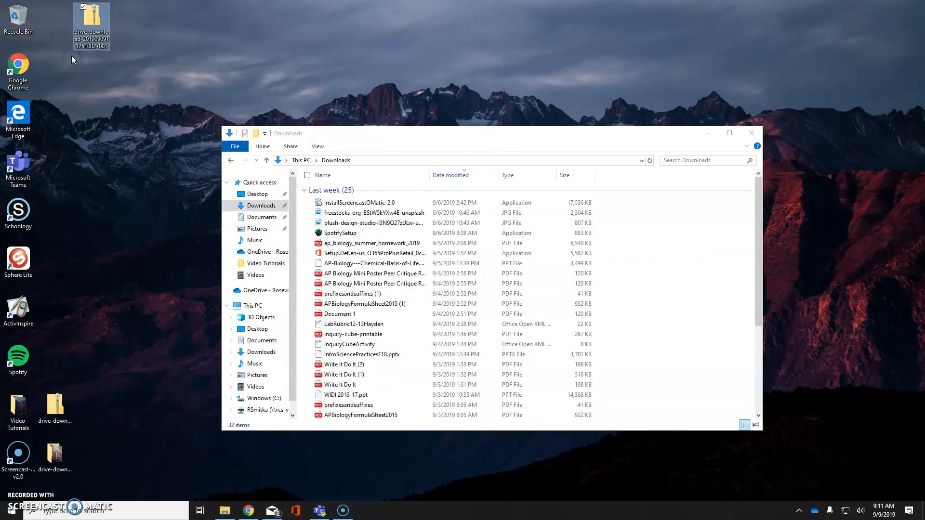
left_click(749, 135)
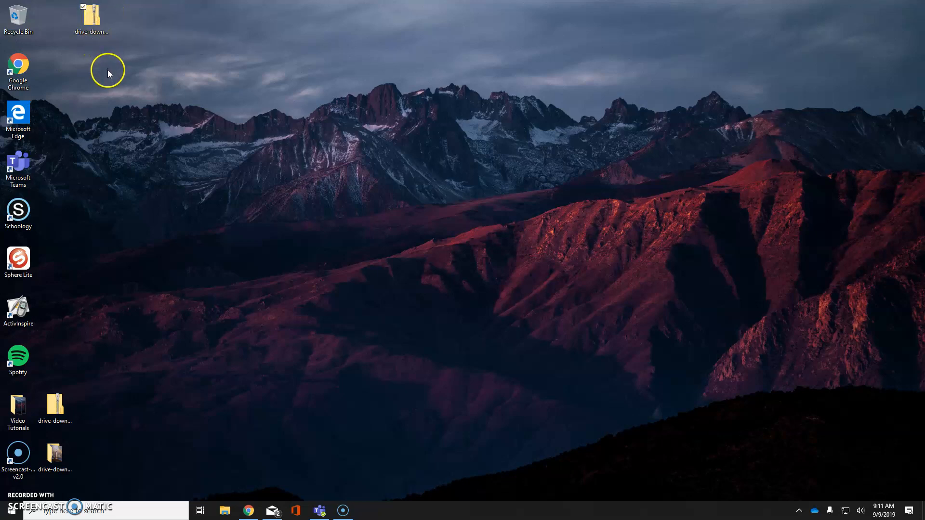
Extract the zip archive into a desktop folder of the same name and look through the extracted files
right_click(94, 22)
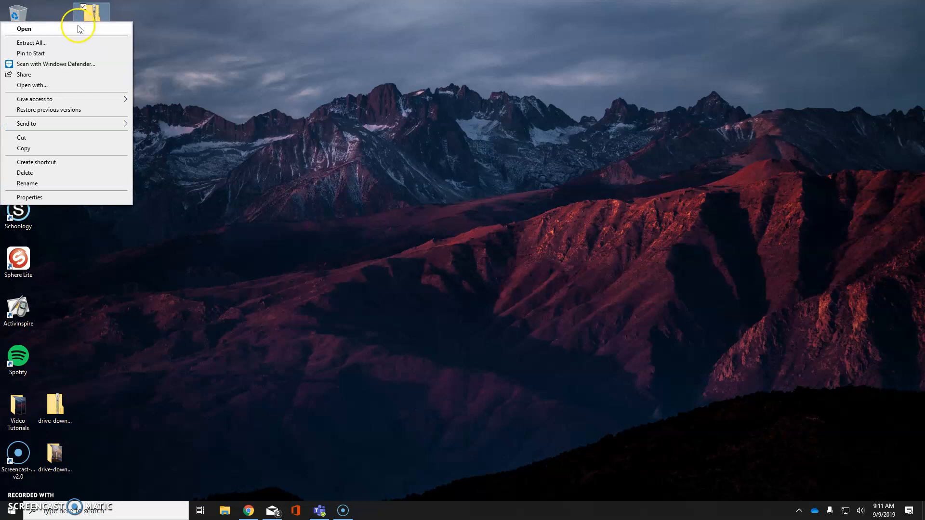
left_click(54, 43)
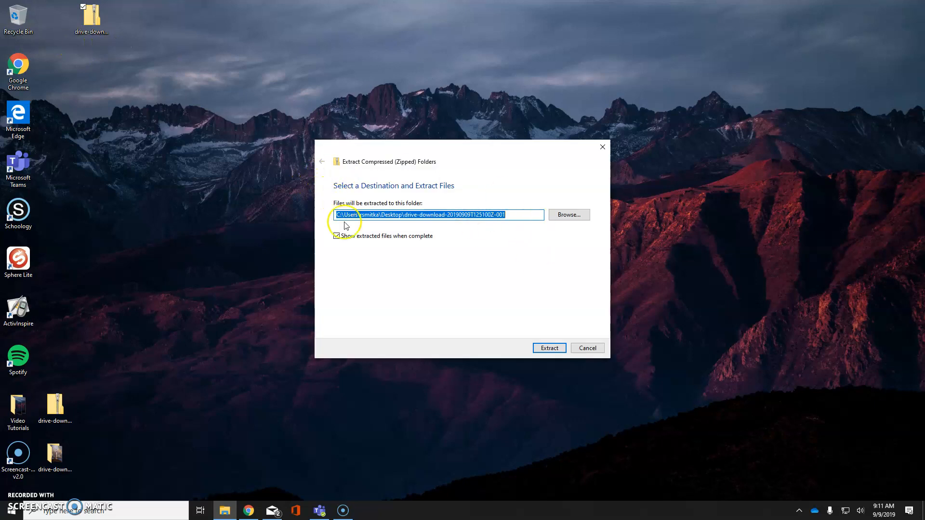
left_click(557, 349)
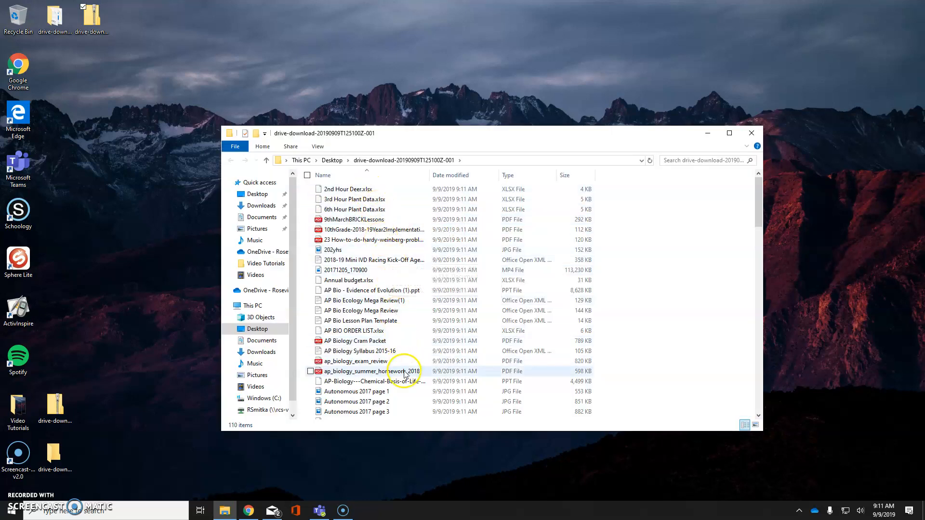
scroll(407, 371, "down", 20)
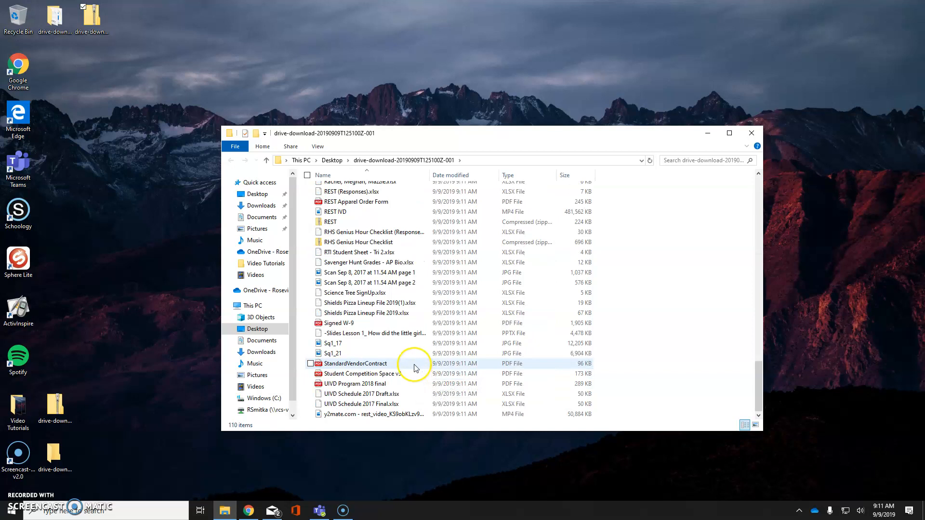
Open a second File Explorer window and arrange it side by side with the extracted drive-download folder
left_click_drag(451, 139, 586, 31)
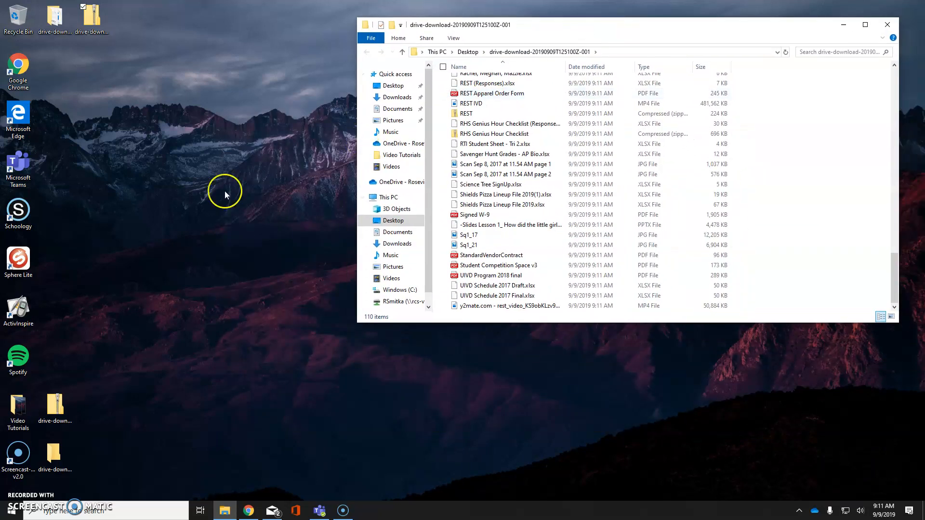
right_click(224, 515)
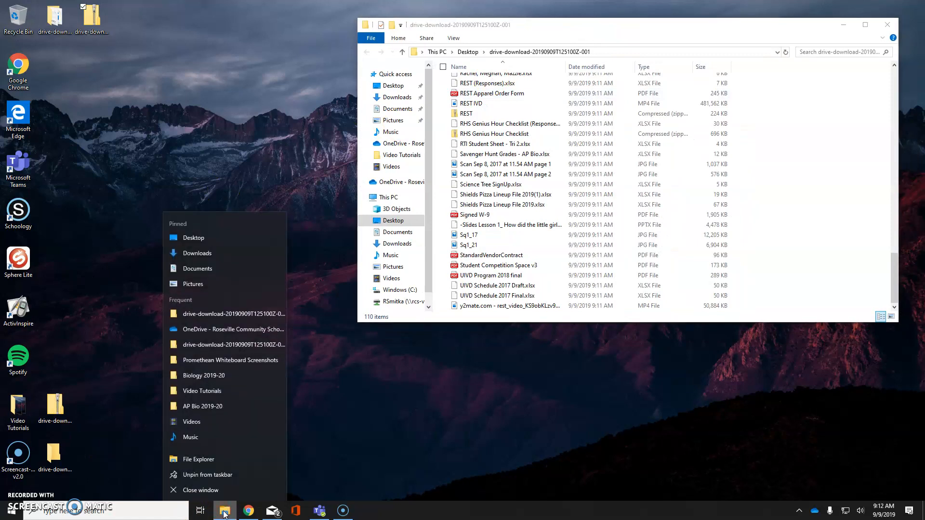
left_click(217, 461)
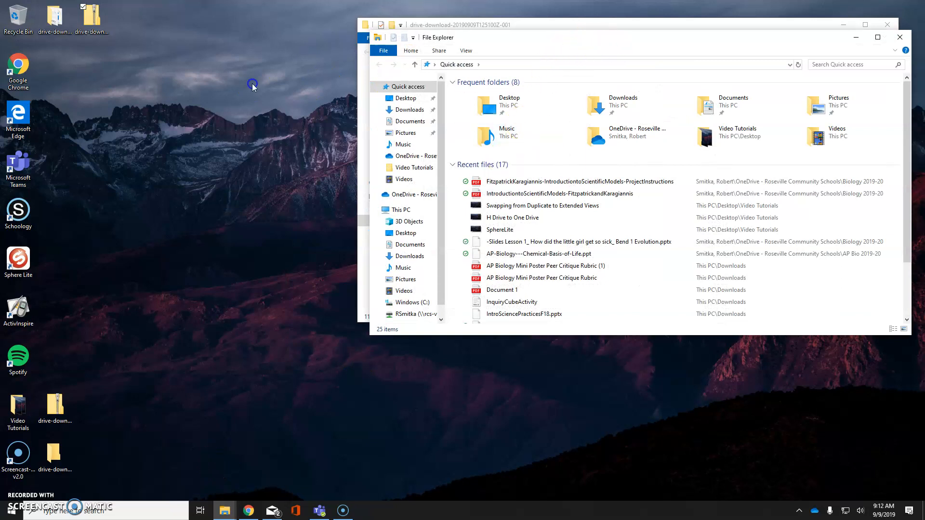
left_click_drag(562, 37, 10, 135)
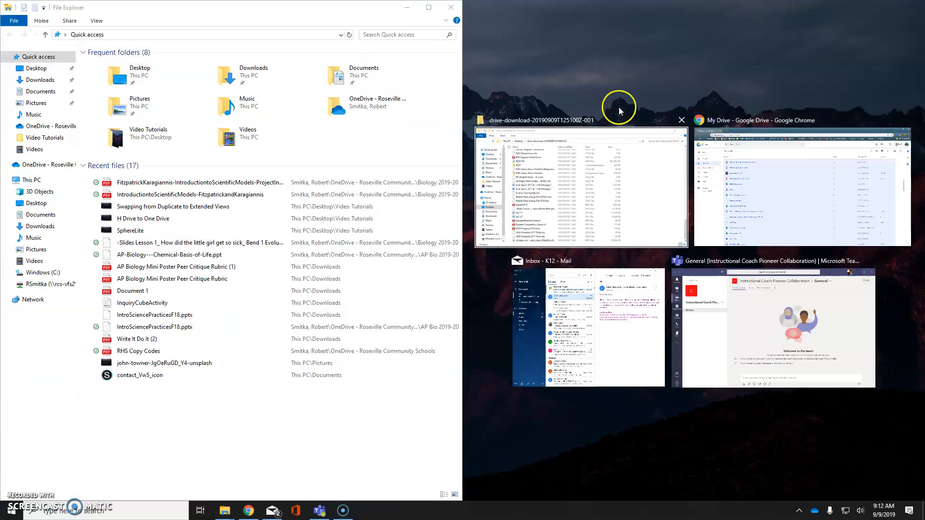
left_click(617, 140)
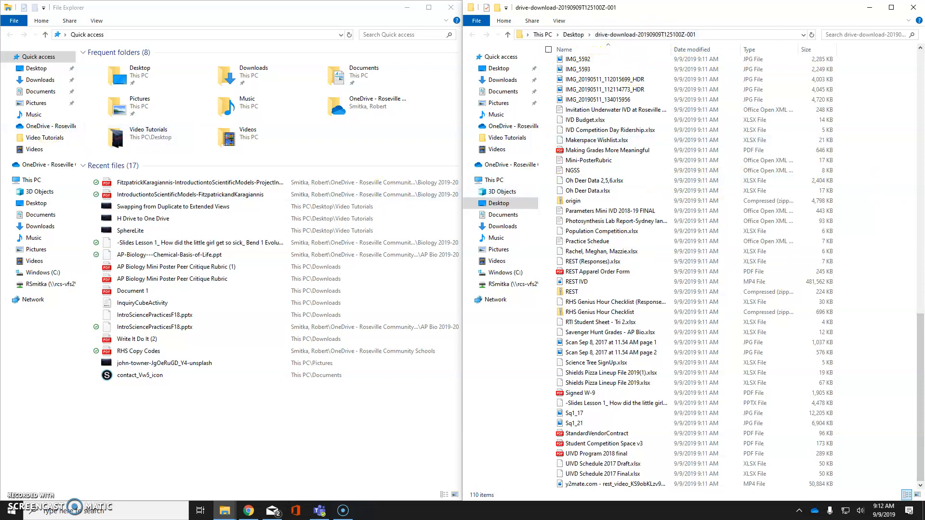
Create a folder named Google Drive in the OneDrive - Roseville Community Schools folder and open it
left_click(51, 167)
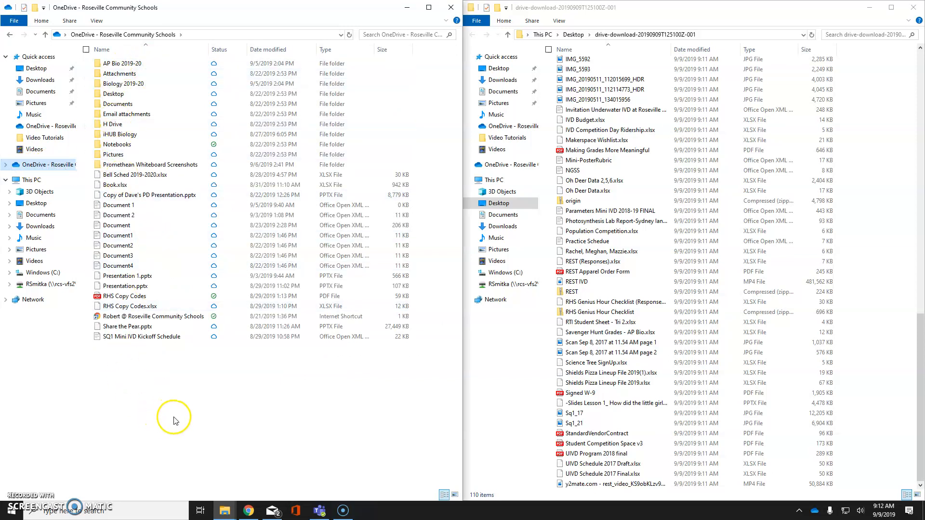
right_click(192, 385)
mouse_move(169, 368)
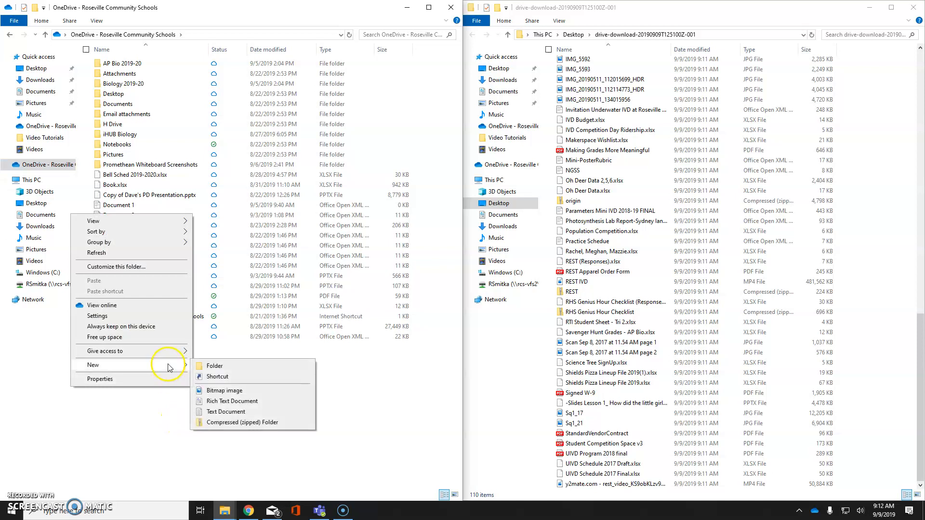
left_click(216, 367)
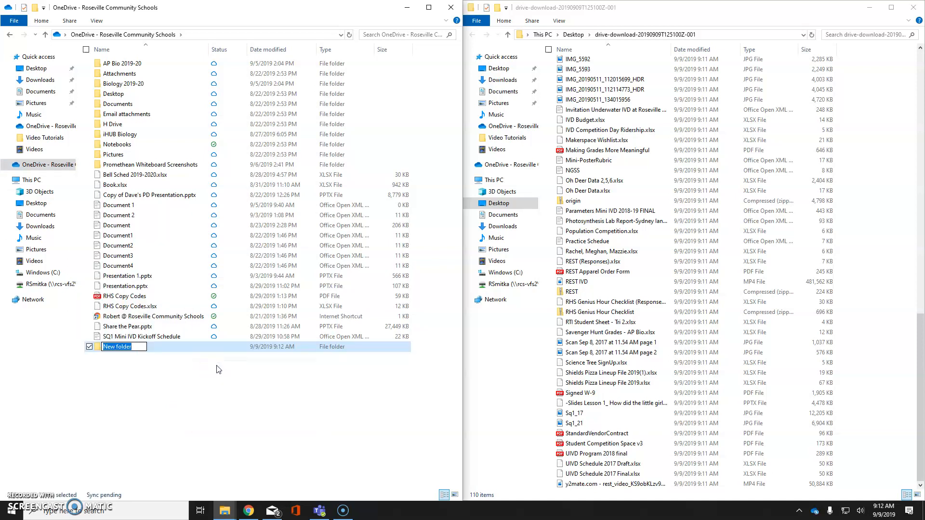
type("Google Drive")
key("Return")
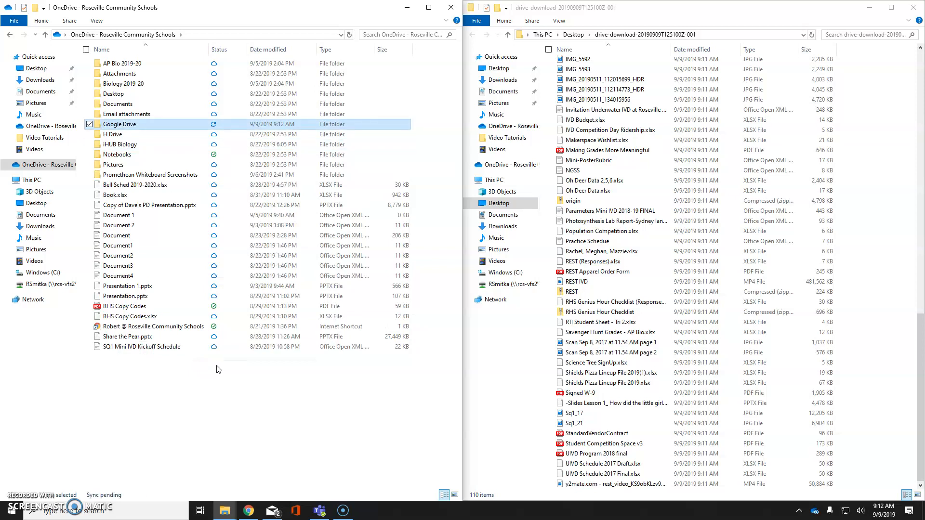
double_click(123, 125)
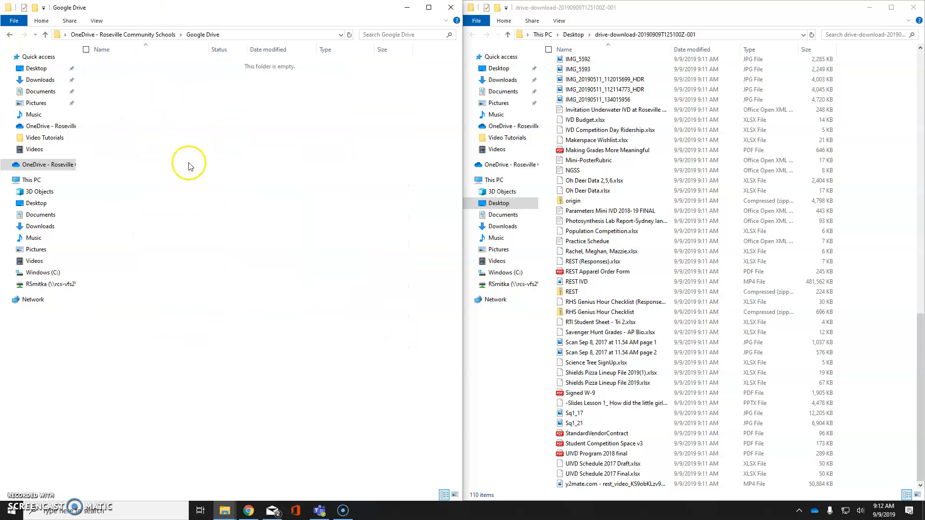
Move all files from the extracted drive-download folder into OneDrive's Google Drive folder and look through their sync status
scroll(736, 185, "up", 20)
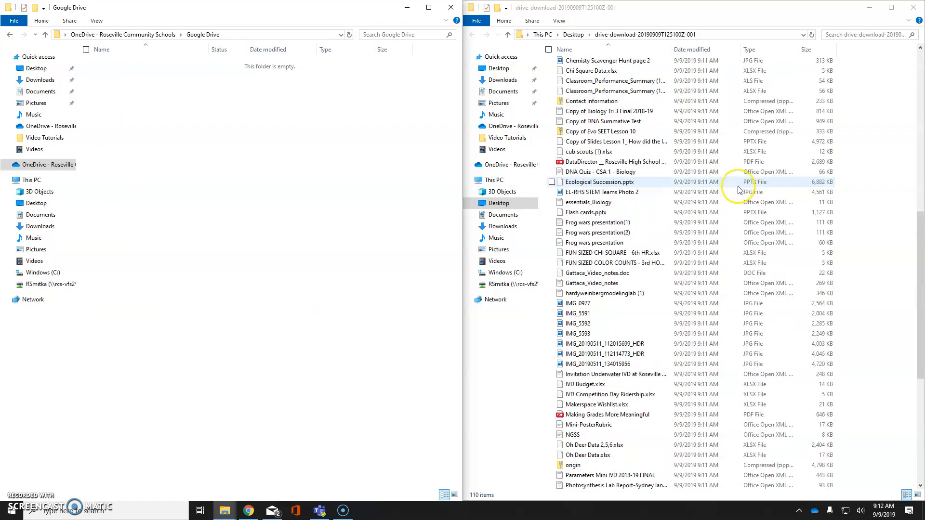
scroll(736, 189, "up", 3)
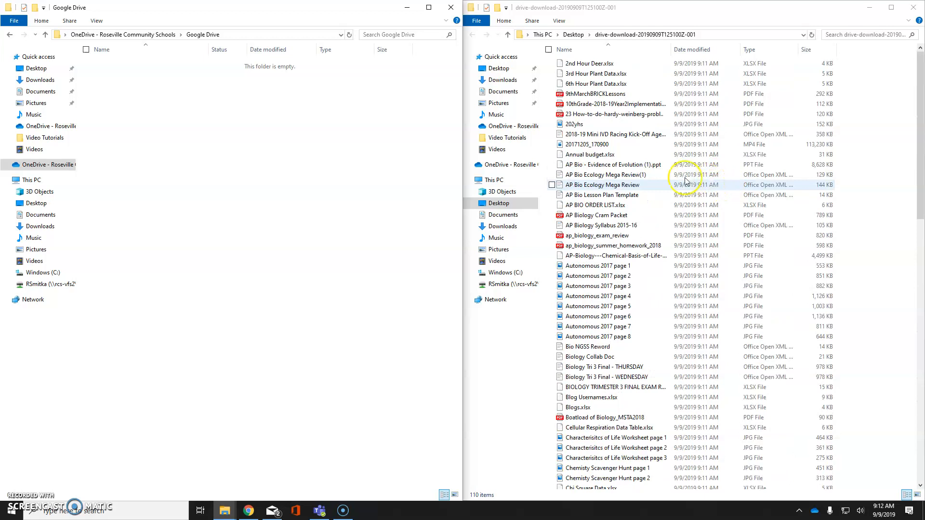
left_click(627, 63)
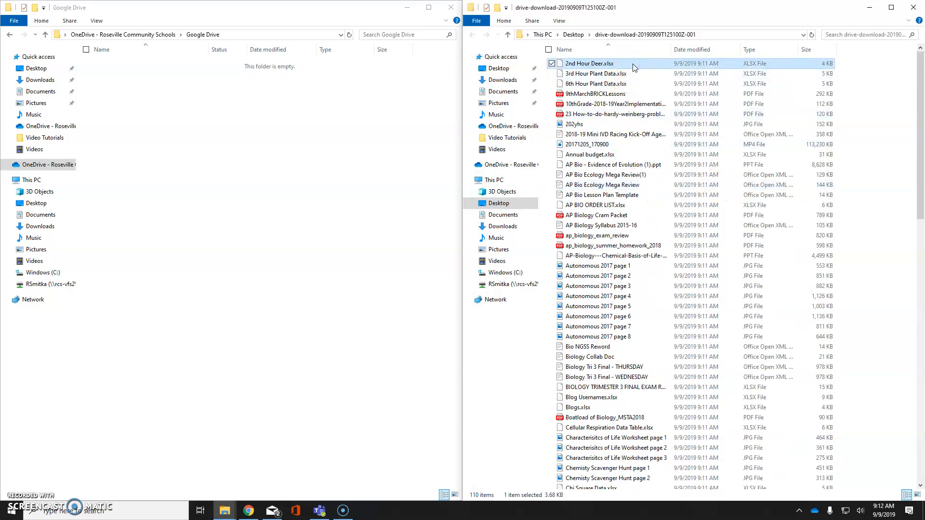
scroll(647, 178, "down", 20)
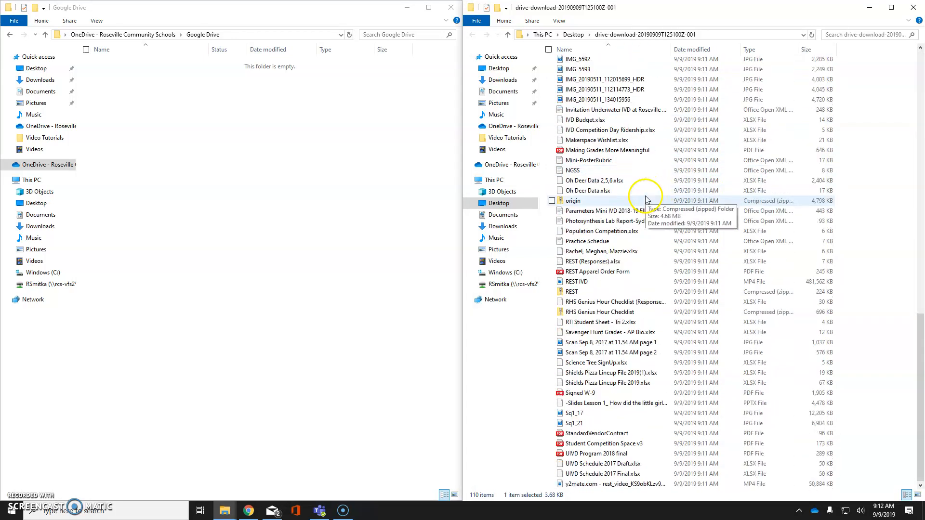
left_click(655, 484, "shift")
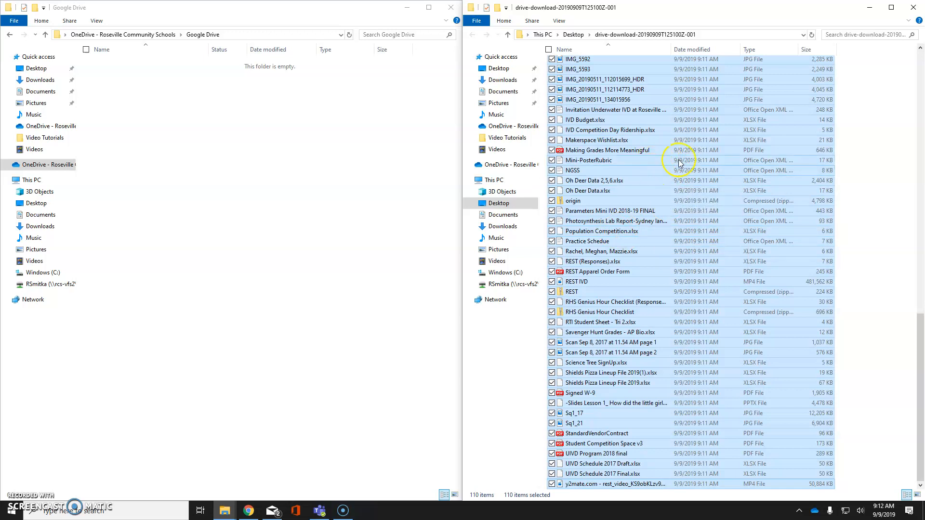
left_click_drag(658, 183, 184, 180)
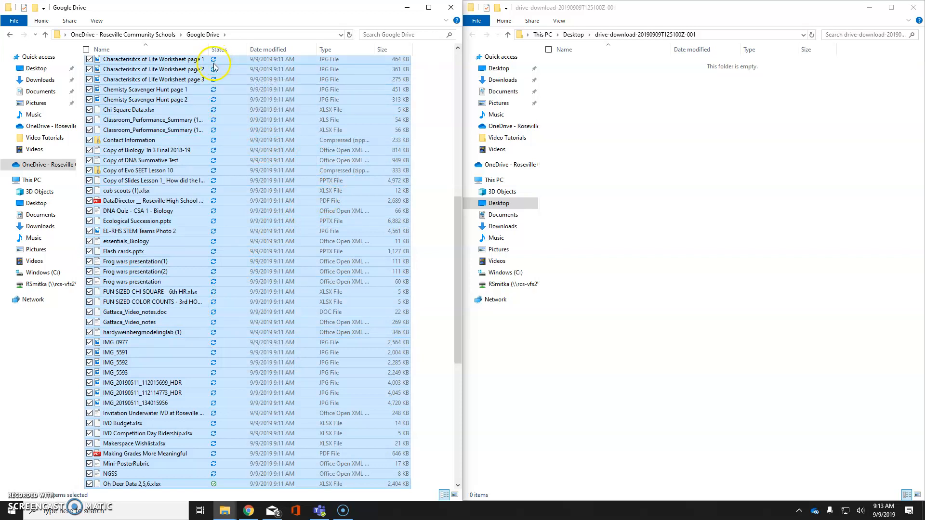
left_click(432, 219)
scroll(433, 222, "down", 10)
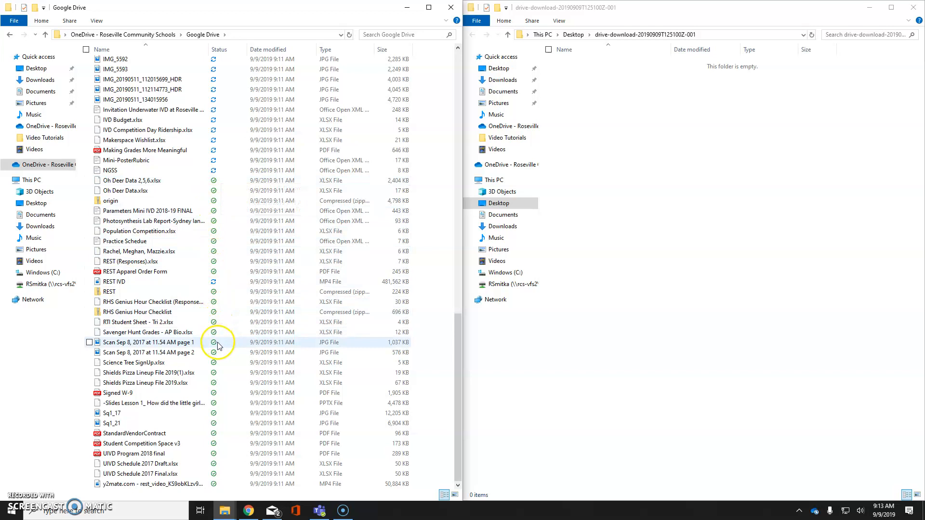
scroll(218, 346, "up", 10)
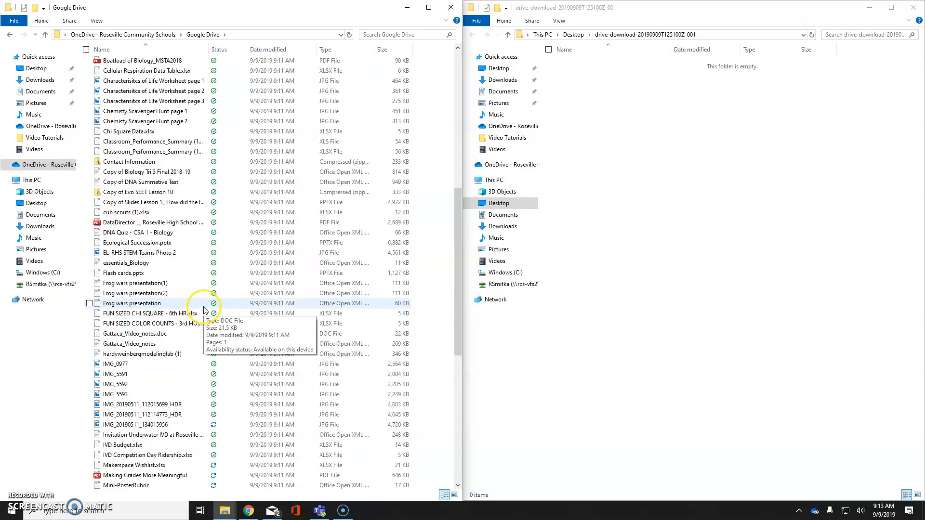
scroll(205, 309, "up", 11)
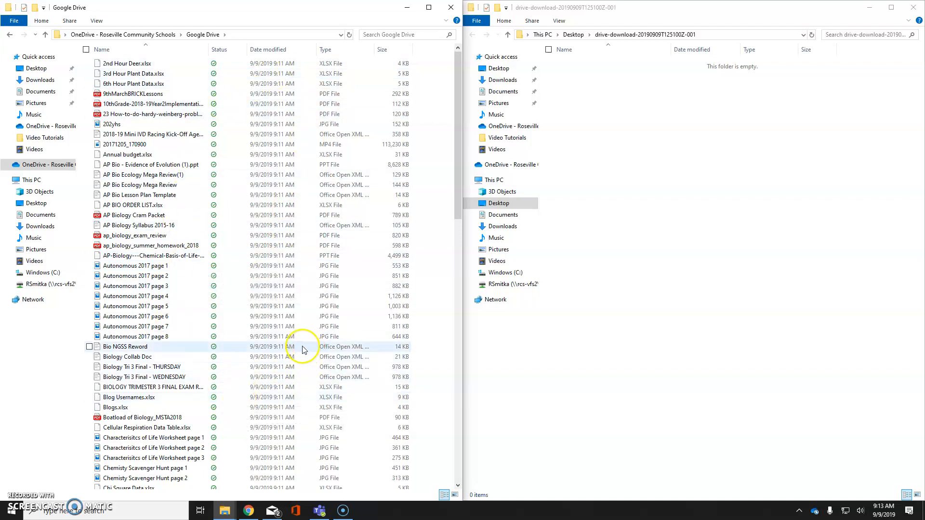
Close the drive-download window, minimize the Google Drive window, and move the extracted folder and its zip archive to the Recycle Bin
left_click(914, 8)
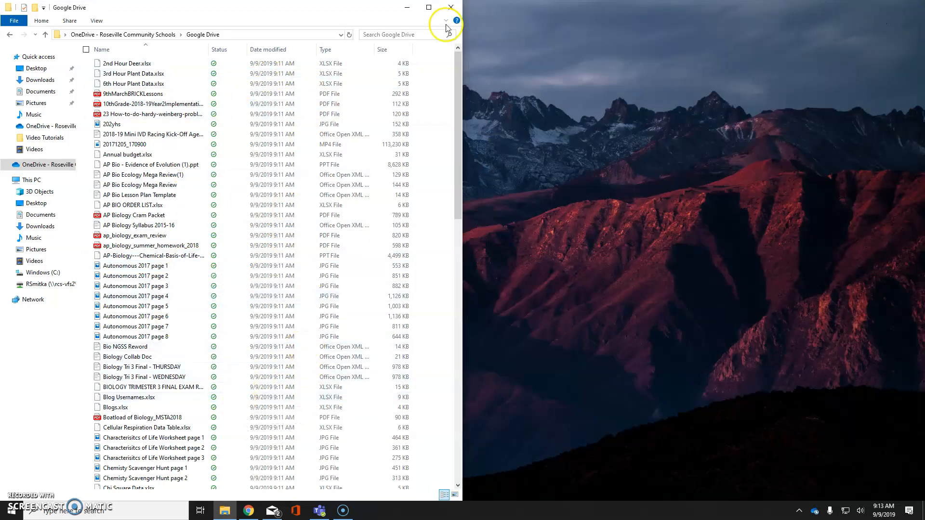
left_click(403, 7)
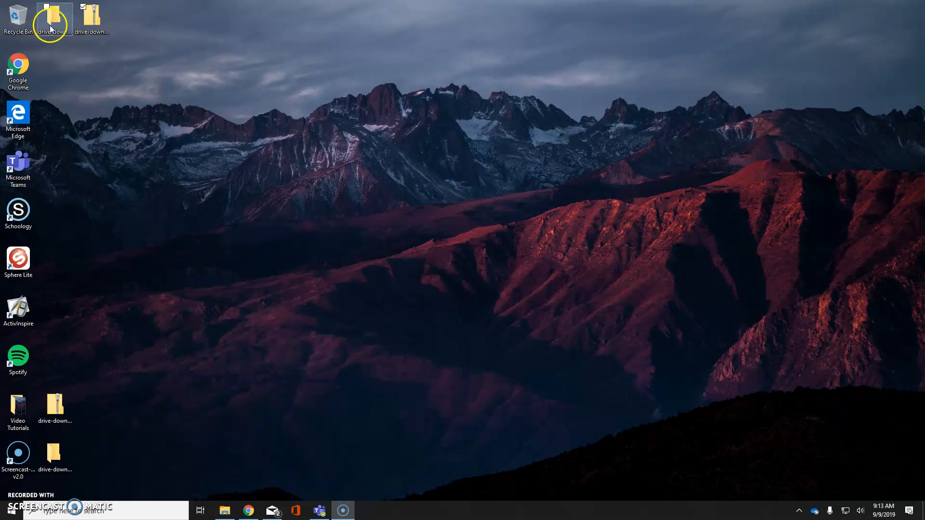
left_click_drag(52, 22, 17, 21)
left_click_drag(91, 16, 21, 20)
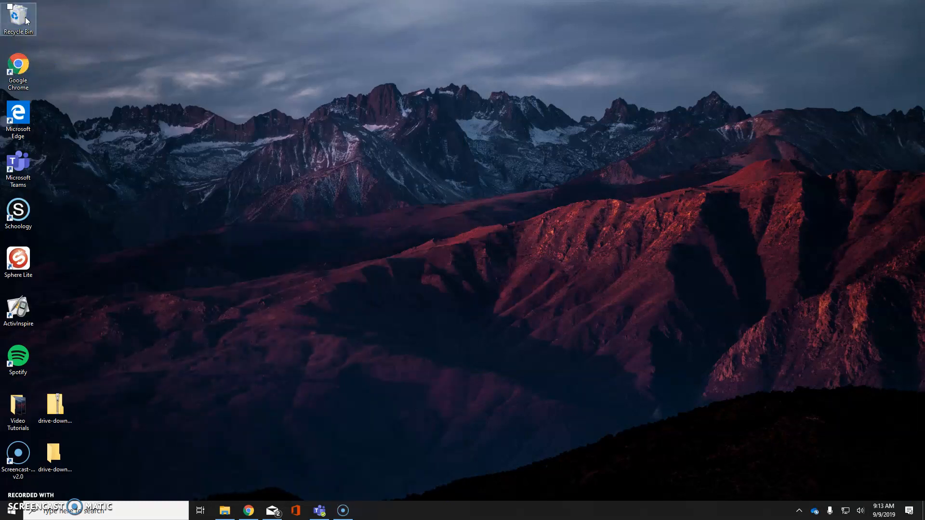